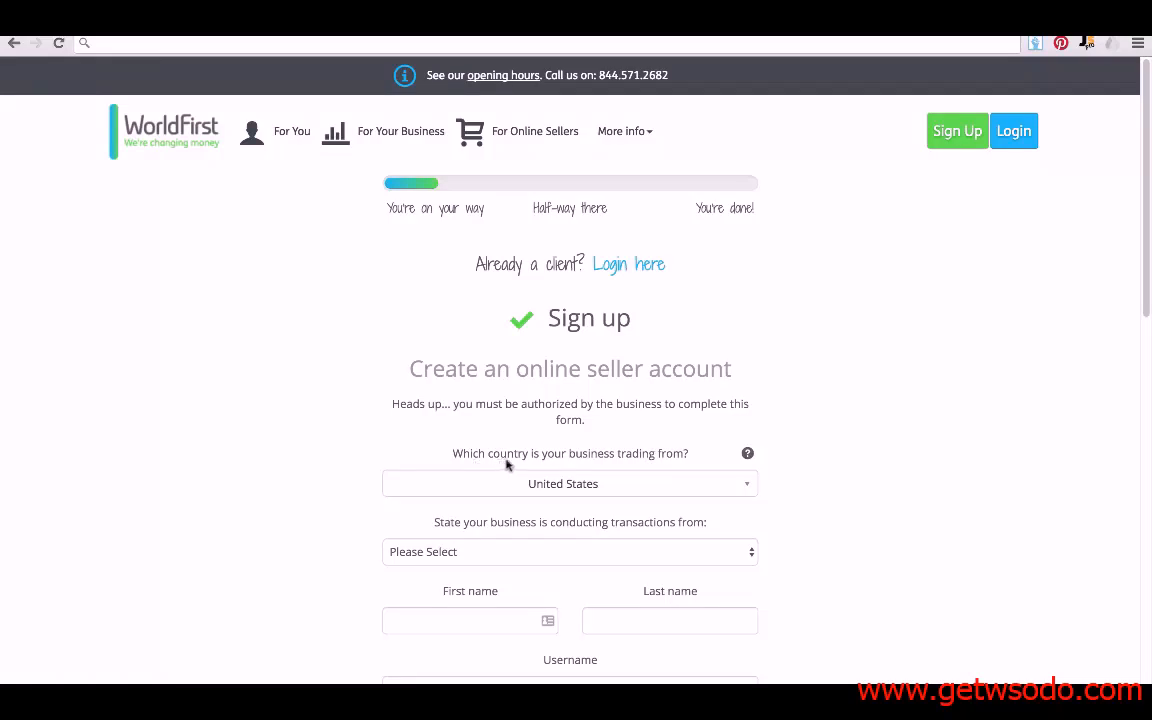
- Choose United Kingdom as the trading country and continue to the UK sign-up site
{"action": "left_click", "coordinate": [572, 487]}
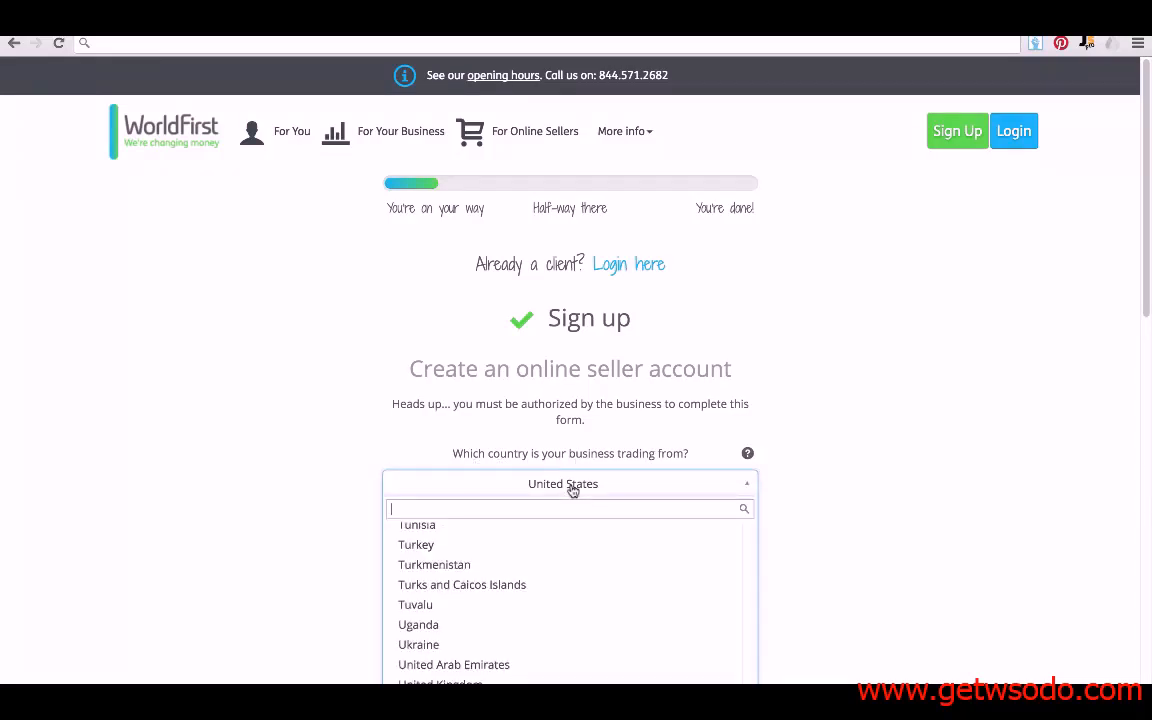
{"action": "left_click", "coordinate": [540, 682]}
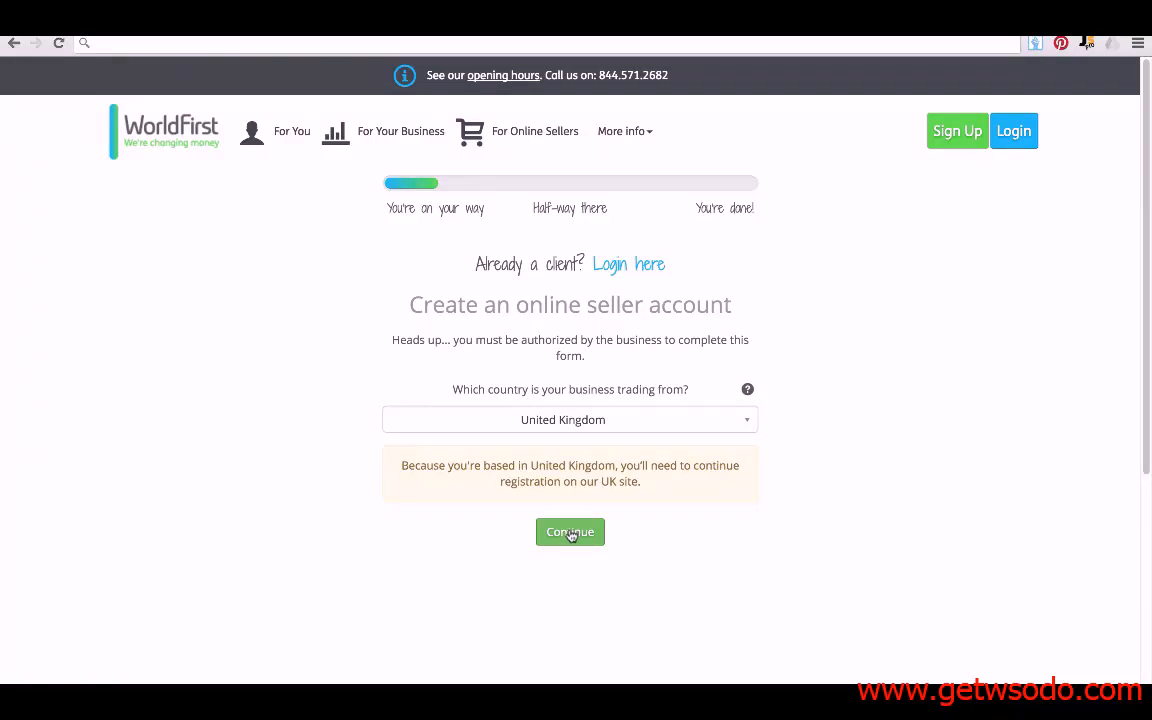
{"action": "left_click", "coordinate": [571, 535]}
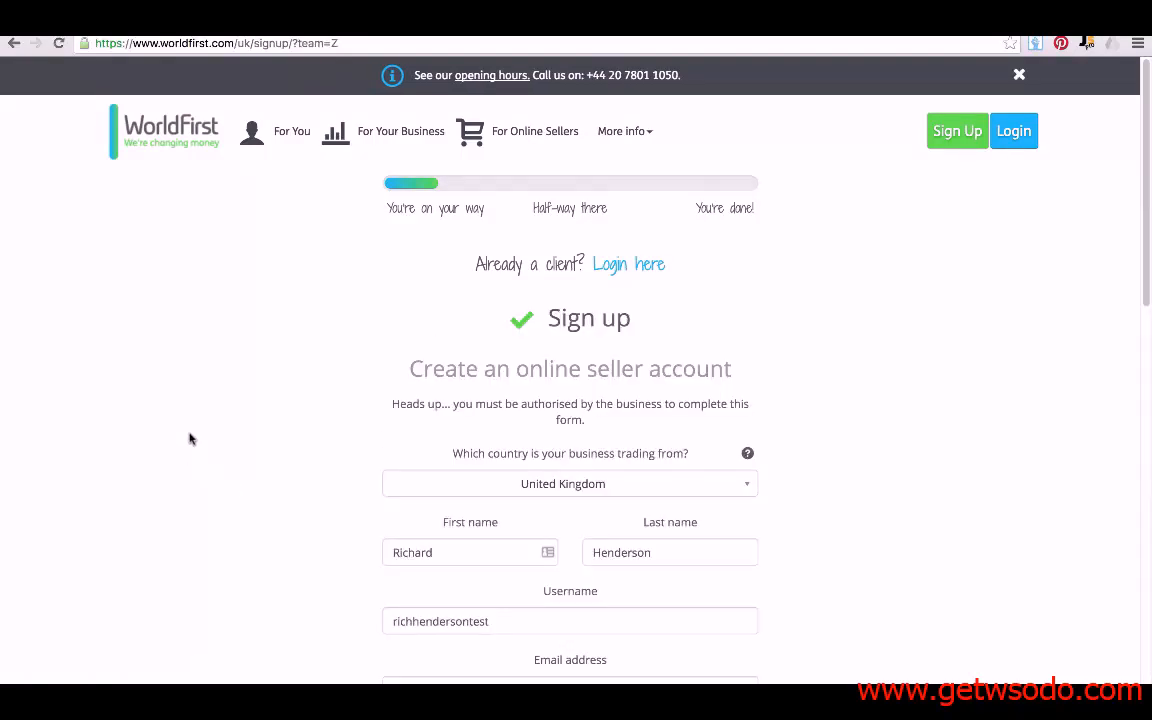
- Scroll to the bottom of the filled UK sign-up form and submit it with the Director/Owner terms accepted
{"action": "scroll", "coordinate": [195, 433], "scroll_direction": "down", "scroll_amount": 1}
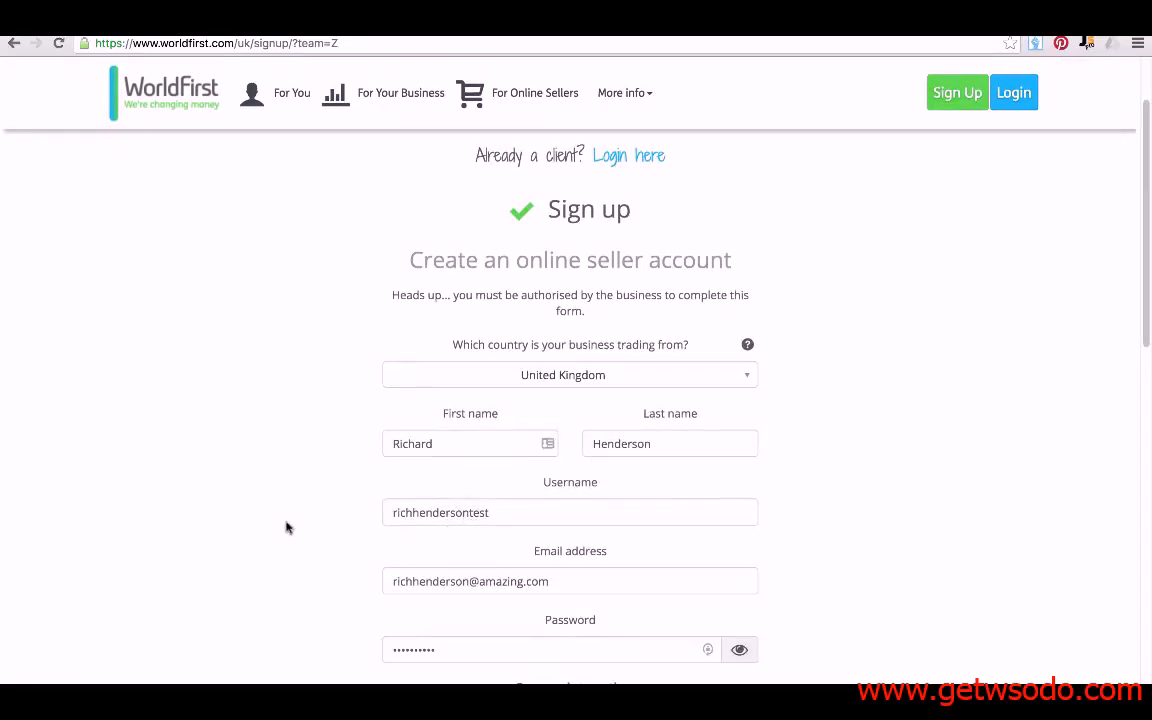
{"action": "scroll", "coordinate": [285, 527], "scroll_direction": "down", "scroll_amount": 1}
{"action": "scroll", "coordinate": [273, 486], "scroll_direction": "down", "scroll_amount": 1}
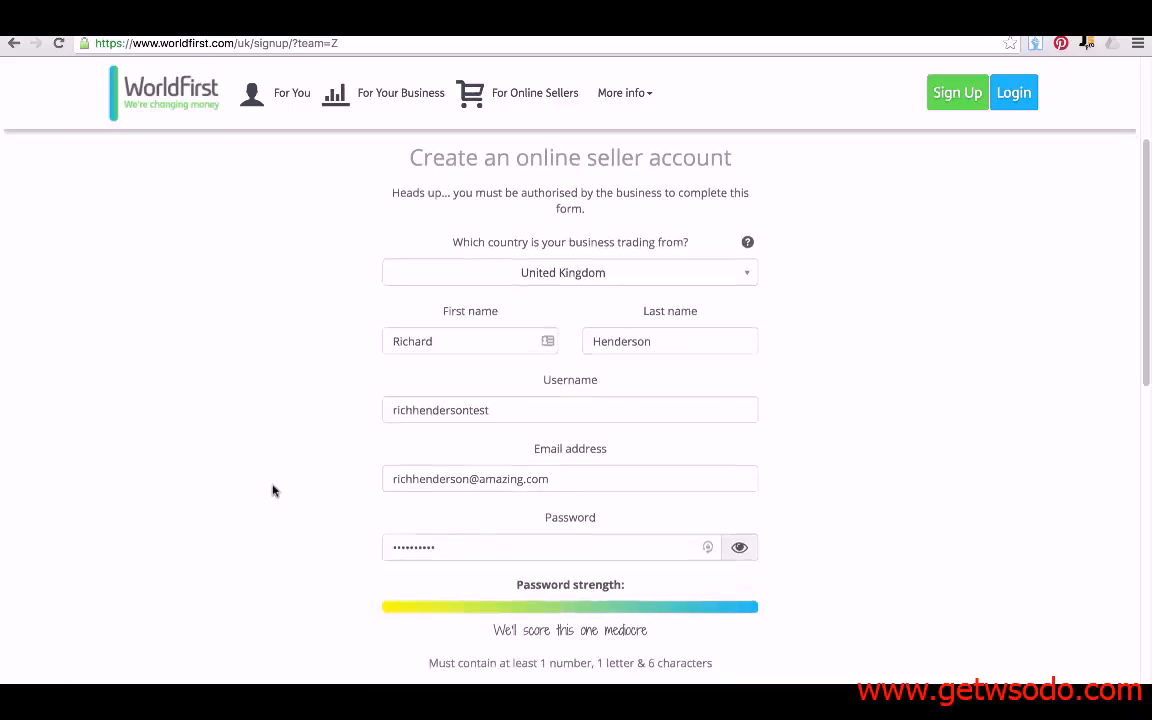
{"action": "scroll", "coordinate": [430, 528], "scroll_direction": "down", "scroll_amount": 4}
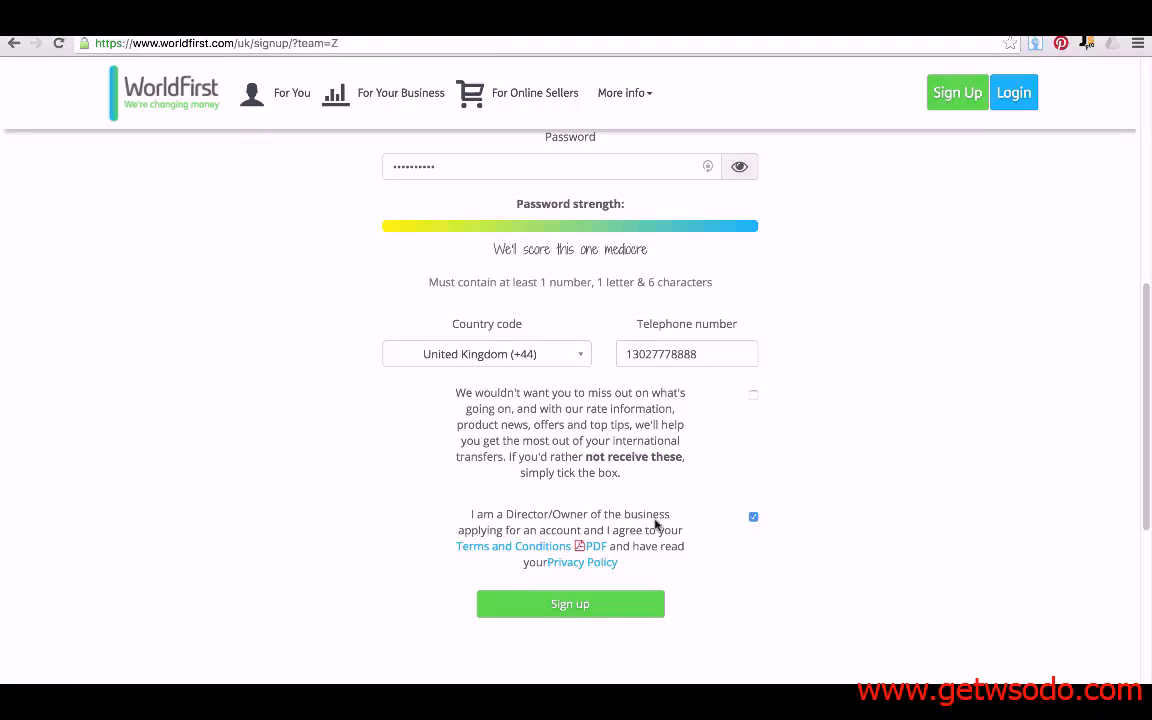
{"action": "left_click", "coordinate": [581, 606]}
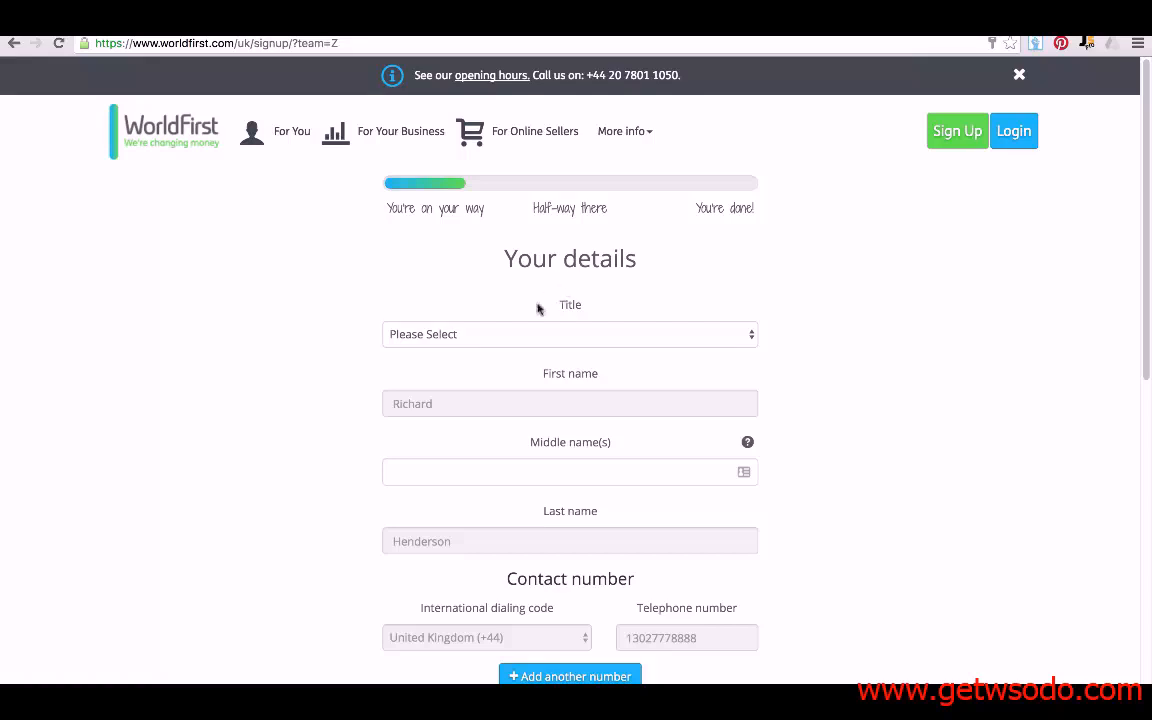
{"action": "left_click", "coordinate": [506, 338]}
{"action": "left_click", "coordinate": [506, 356]}
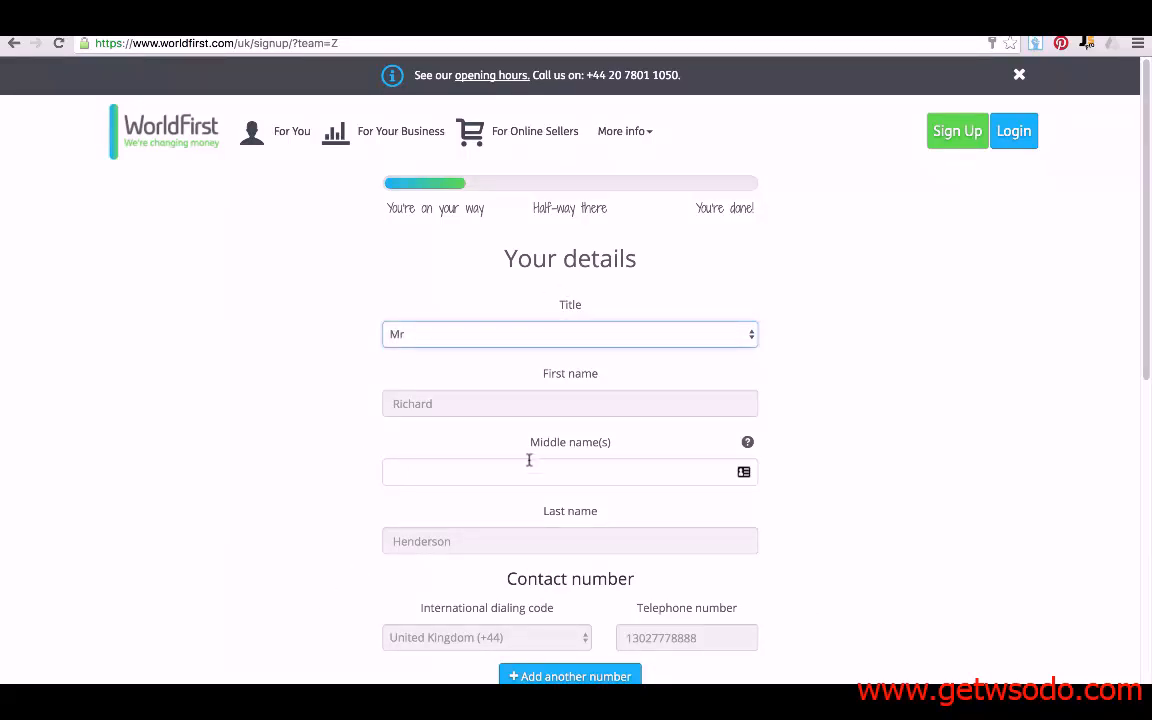
{"action": "scroll", "coordinate": [190, 457], "scroll_direction": "down", "scroll_amount": 3}
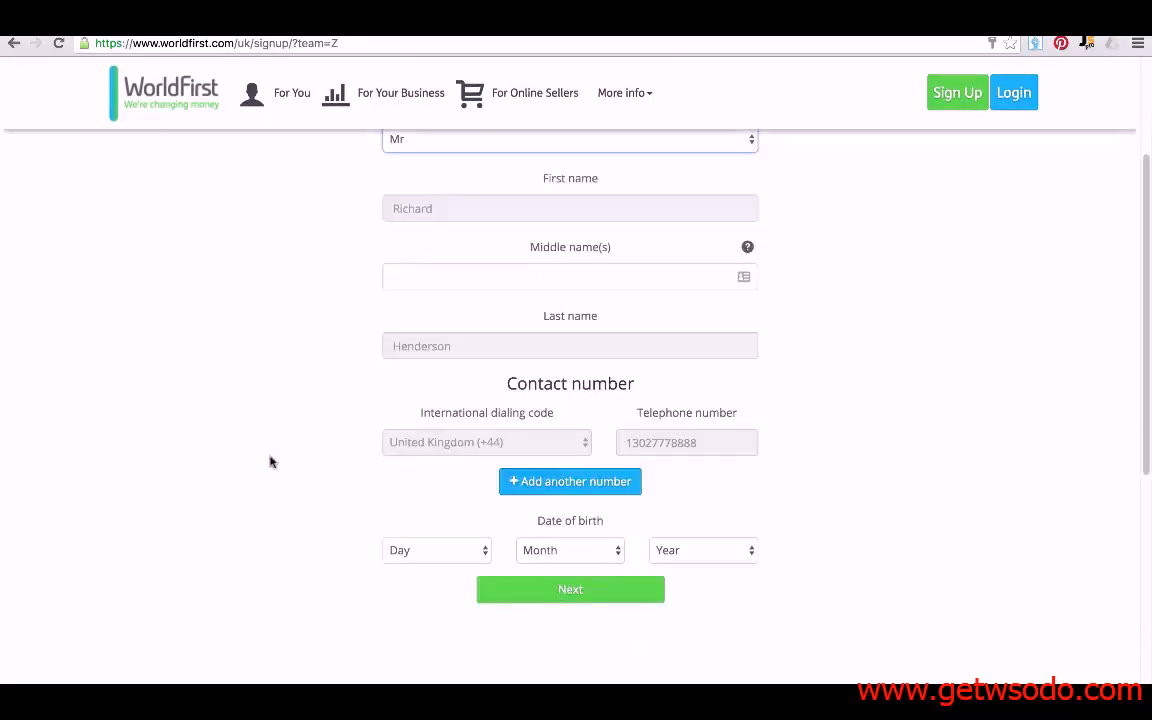
{"action": "scroll", "coordinate": [270, 483], "scroll_direction": "down", "scroll_amount": 1}
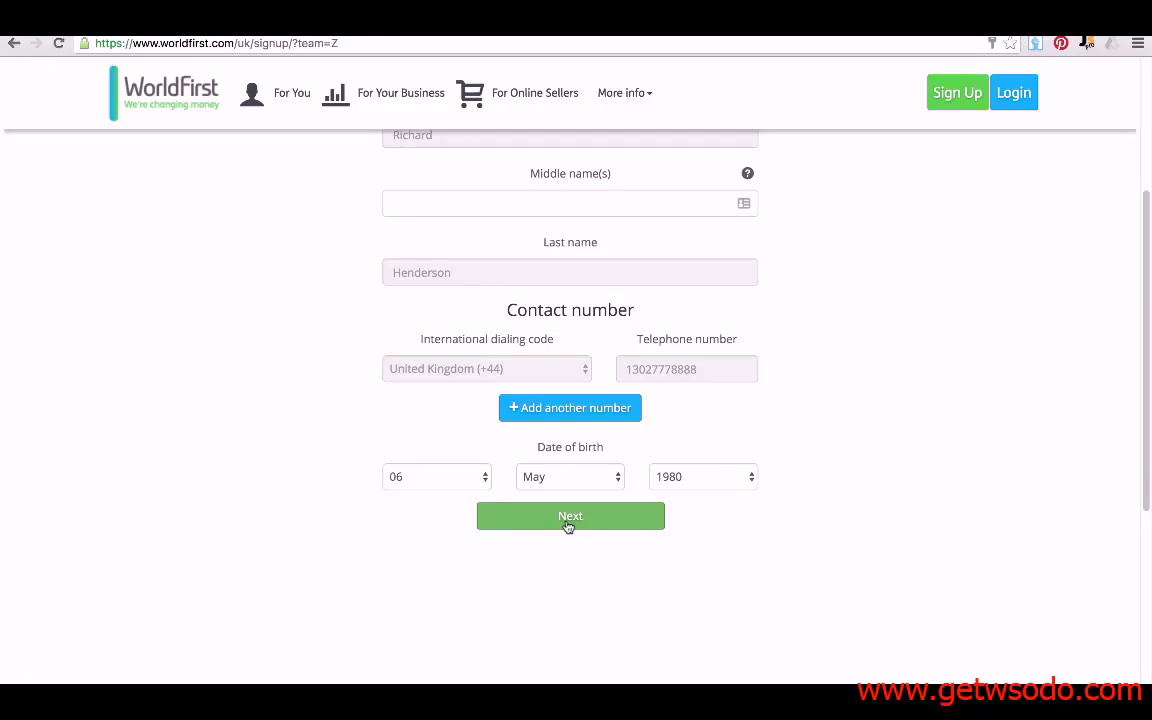
{"action": "left_click", "coordinate": [568, 527]}
{"action": "left_click", "coordinate": [405, 381]}
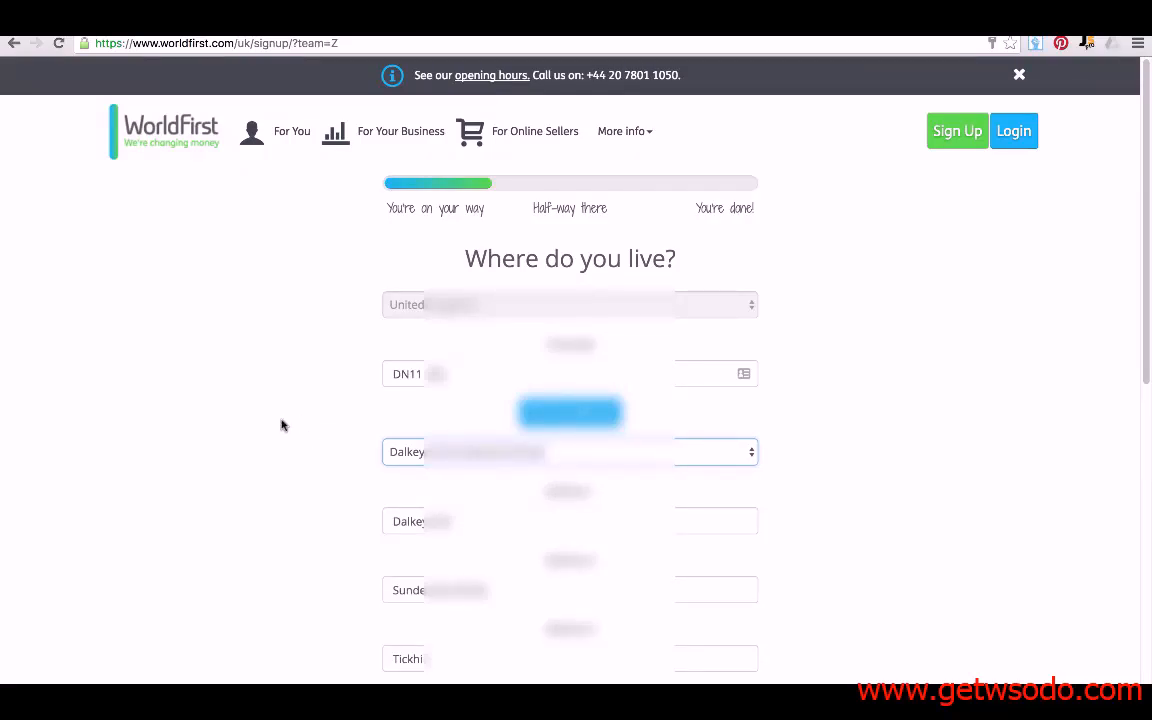
- Enter company structure Sole Trader and storefront URL Amazon.com, then proceed to Proof of address
{"action": "scroll", "coordinate": [281, 425], "scroll_direction": "down", "scroll_amount": 1}
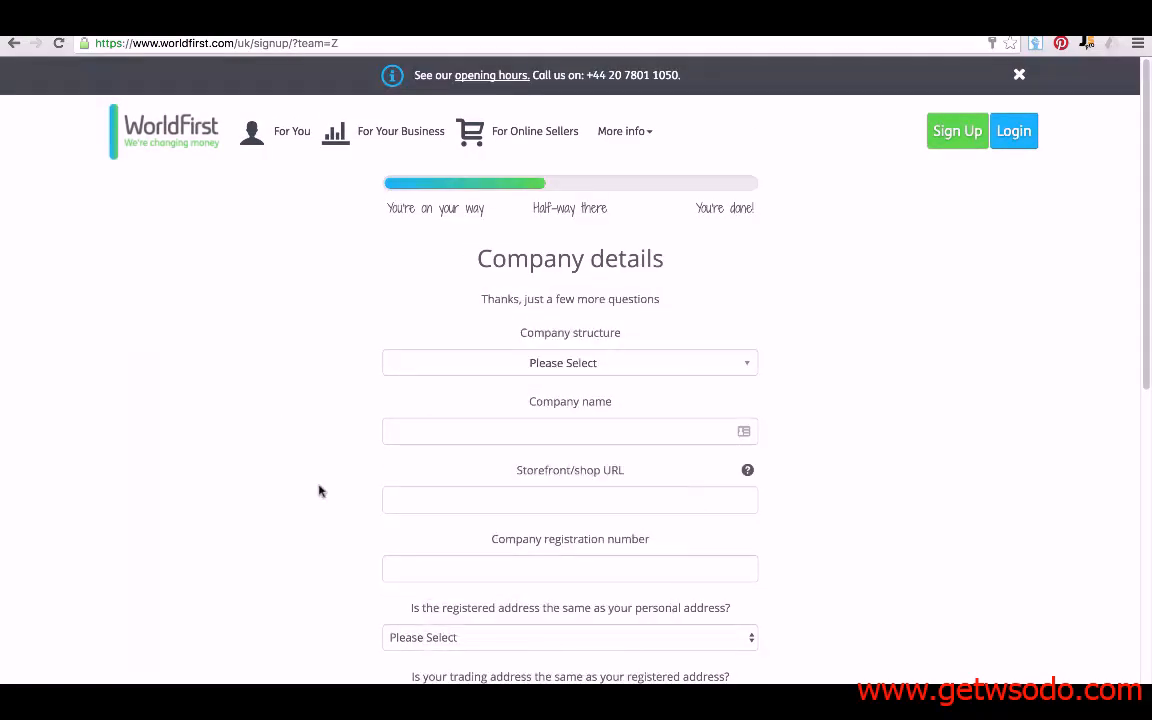
{"action": "left_click", "coordinate": [556, 366]}
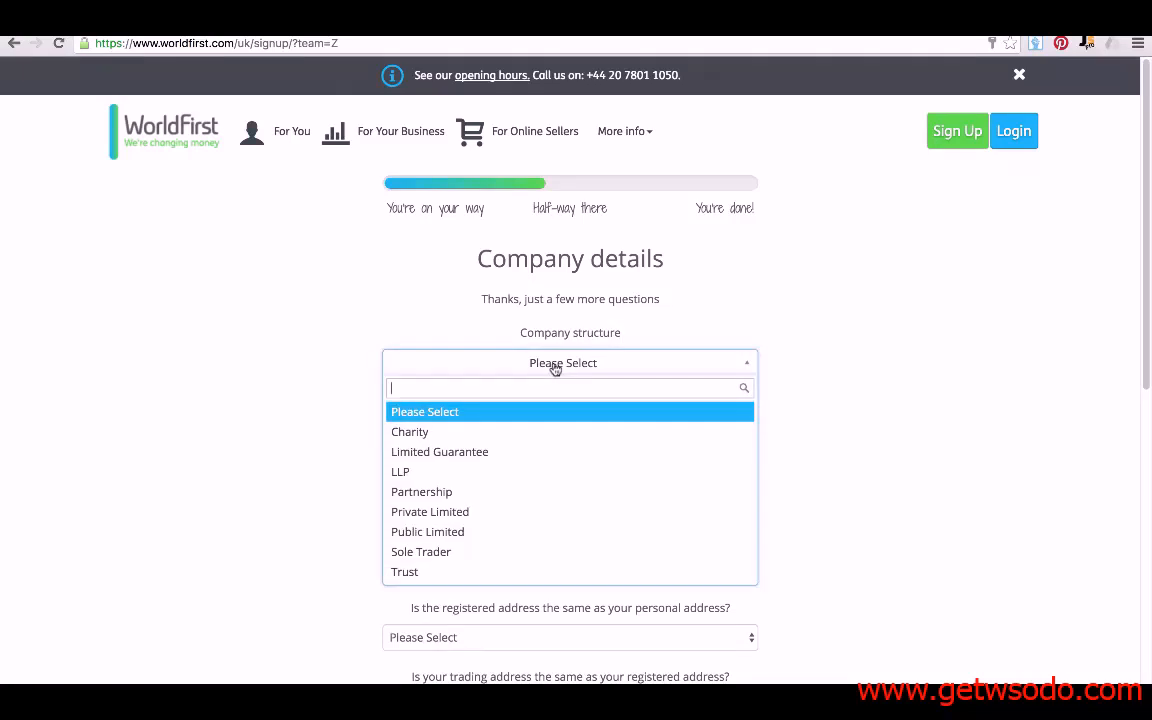
{"action": "left_click", "coordinate": [445, 556]}
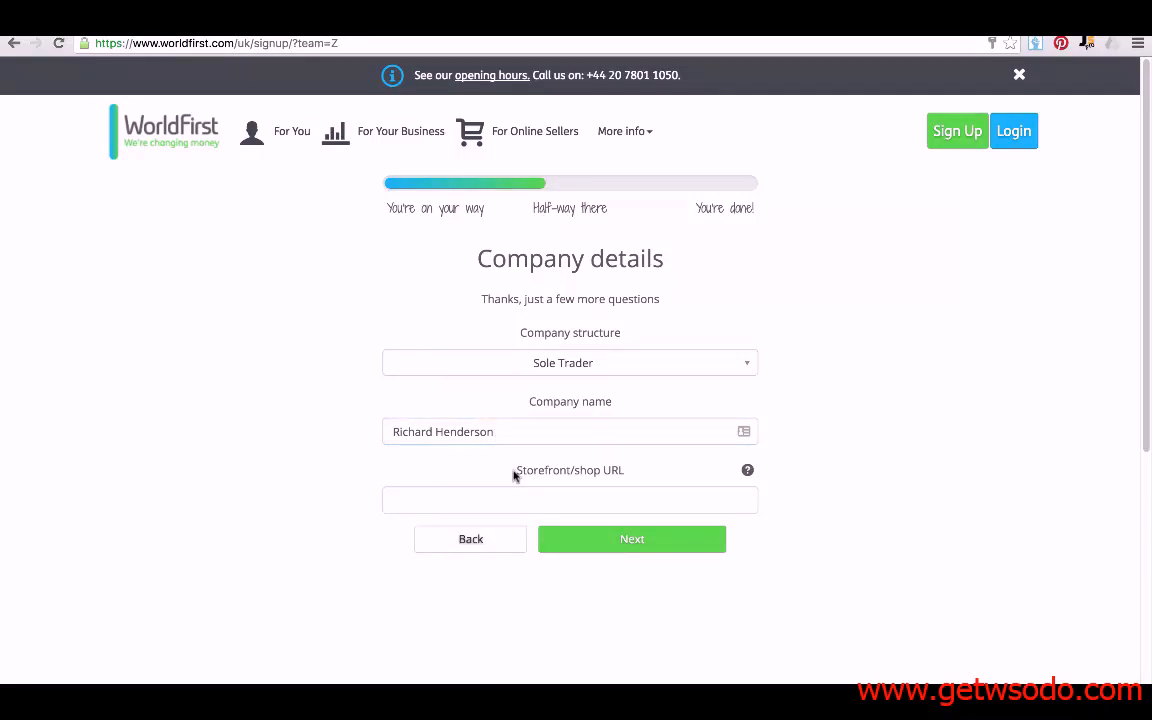
{"action": "left_click", "coordinate": [440, 498]}
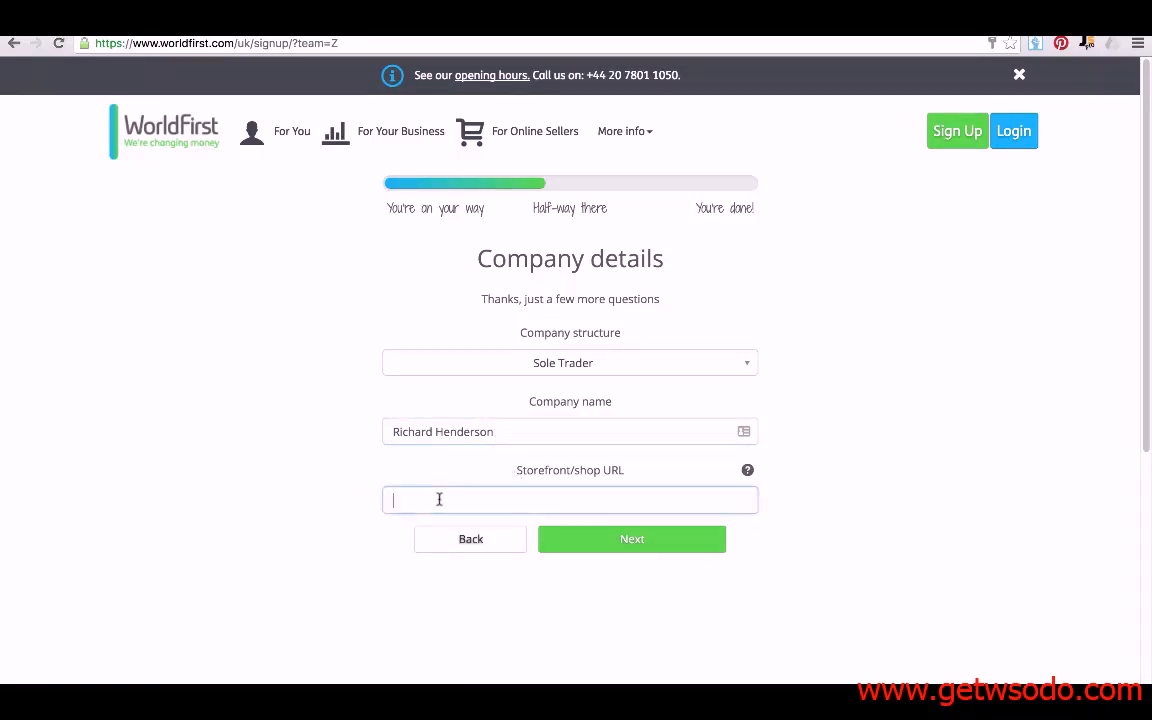
{"action": "type", "text": "Amazon.com"}
{"action": "left_click", "coordinate": [553, 538]}
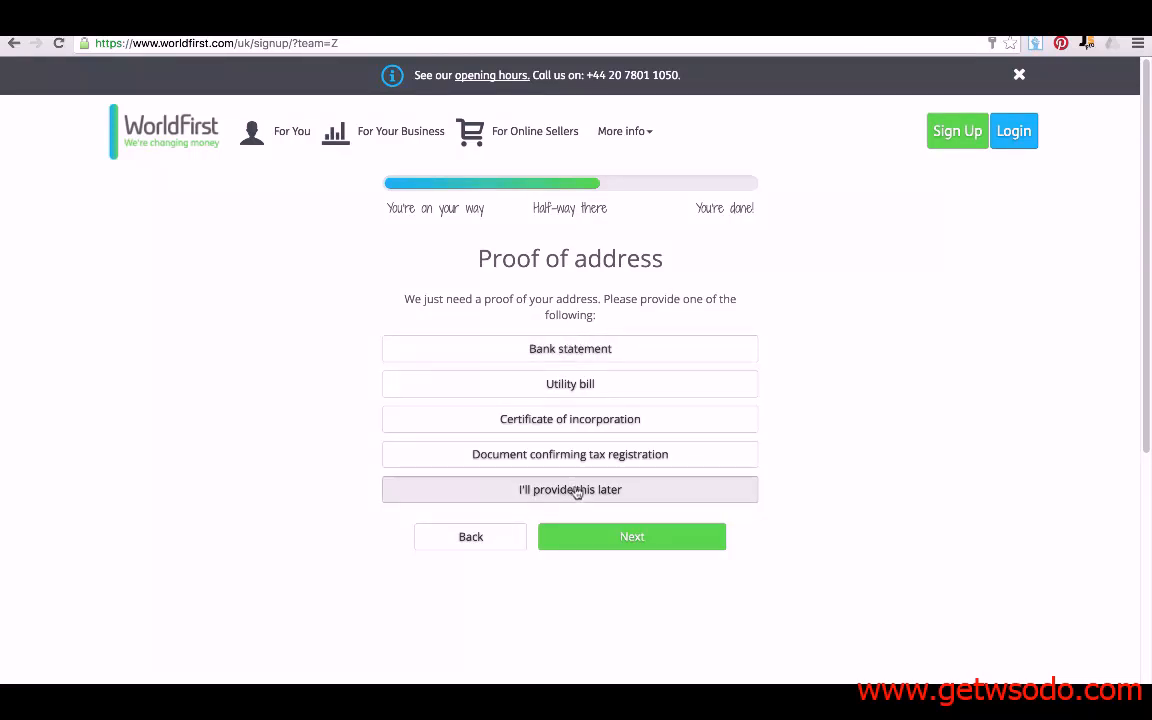
- Pick utility bill as proof of address, then defer the upload until later
{"action": "left_click", "coordinate": [573, 398]}
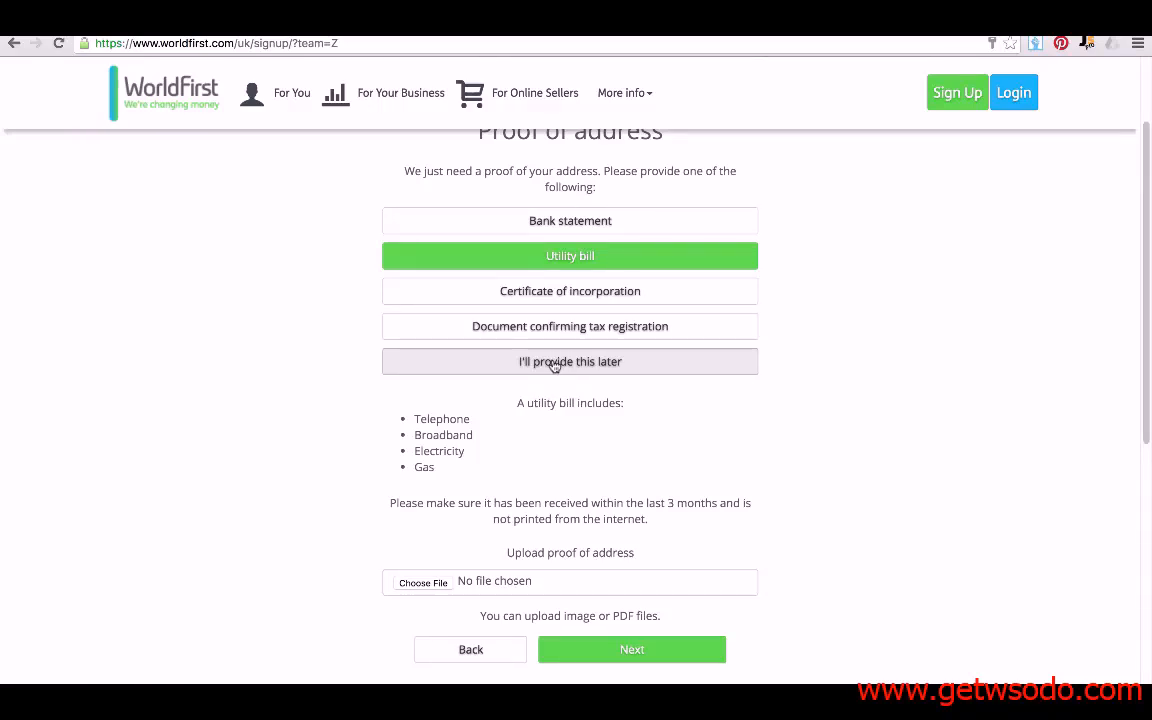
{"action": "left_click", "coordinate": [553, 366]}
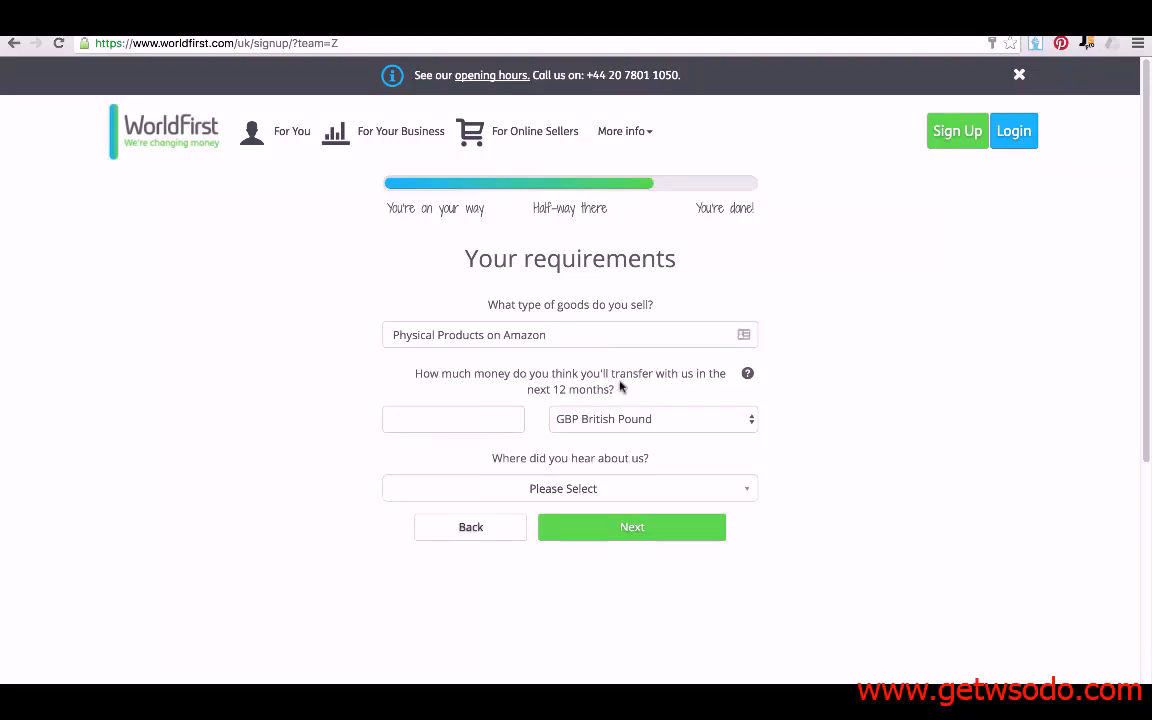
- Enter 50000 GBP as the yearly estimate and choose Other as the referral source
{"action": "left_click", "coordinate": [431, 426]}
{"action": "type", "text": "50000"}
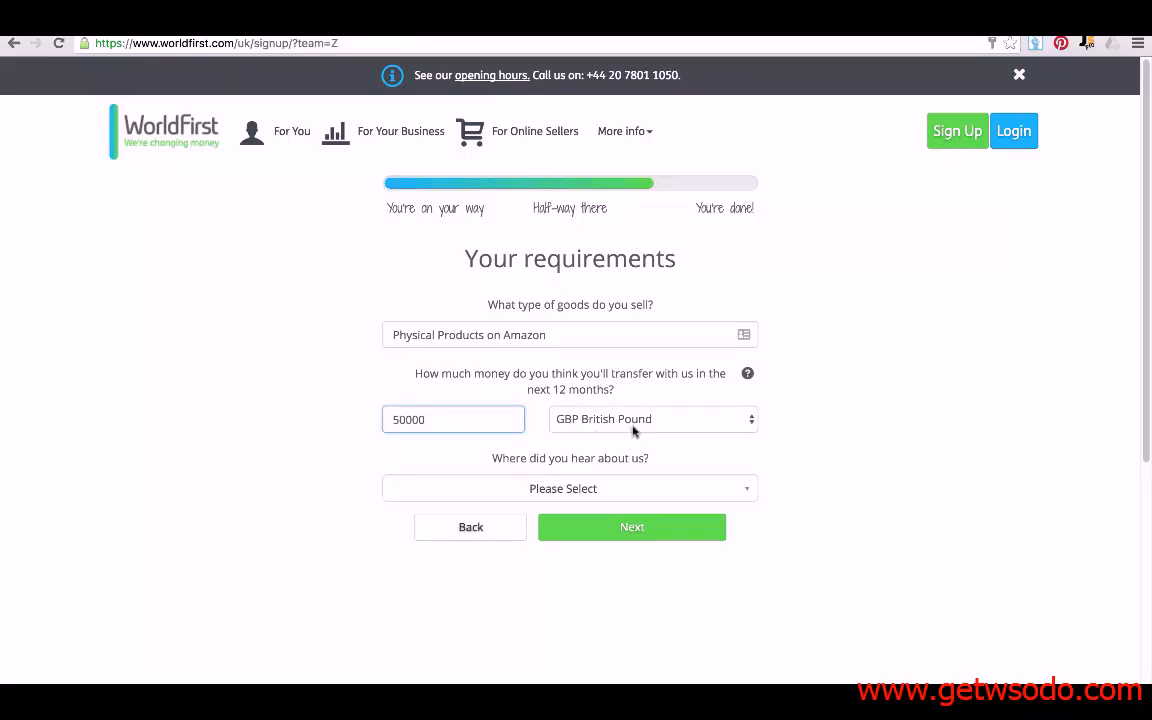
{"action": "left_click", "coordinate": [556, 489]}
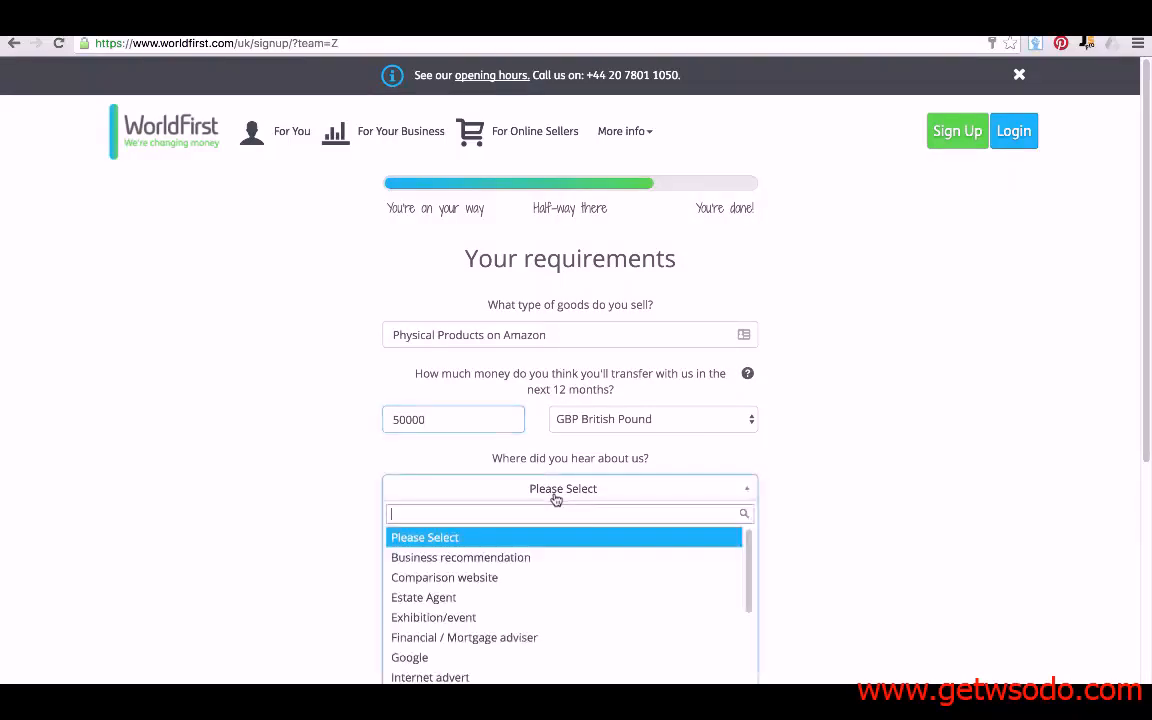
{"action": "scroll", "coordinate": [228, 495], "scroll_direction": "down", "scroll_amount": 1}
{"action": "scroll", "coordinate": [496, 476], "scroll_direction": "down", "scroll_amount": 3}
{"action": "left_click", "coordinate": [136, 442]}
{"action": "left_click", "coordinate": [489, 398]}
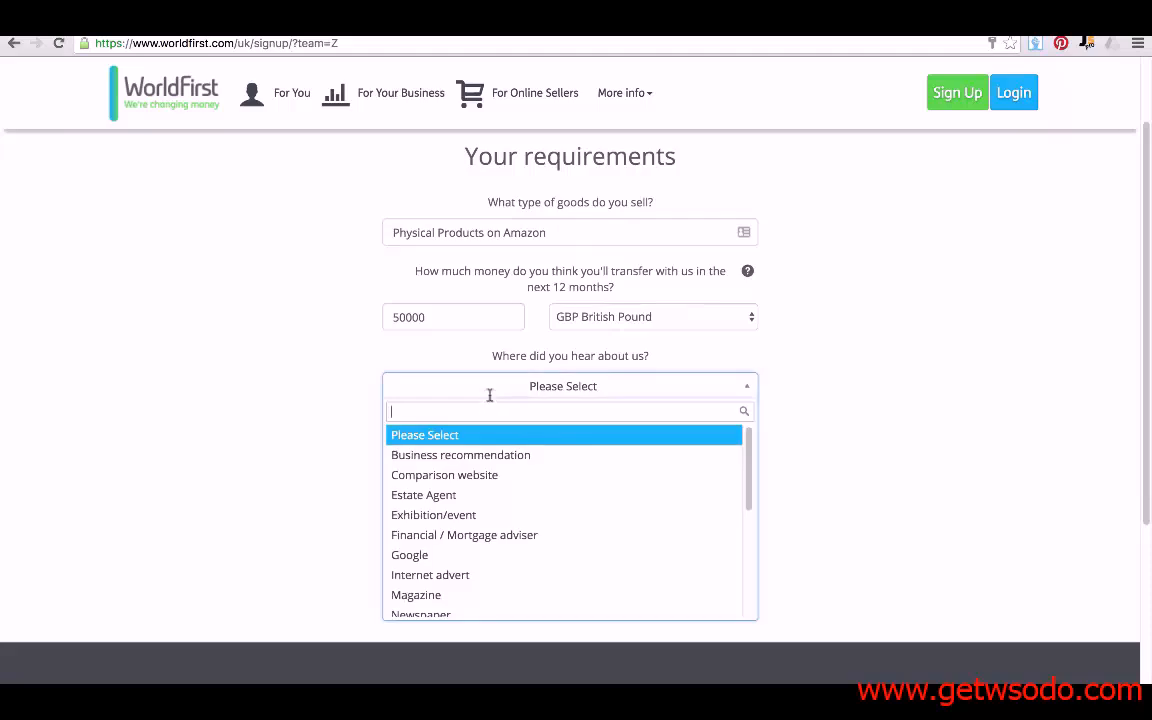
{"action": "scroll", "coordinate": [463, 514], "scroll_direction": "down", "scroll_amount": 2}
{"action": "scroll", "coordinate": [463, 519], "scroll_direction": "down", "scroll_amount": 1}
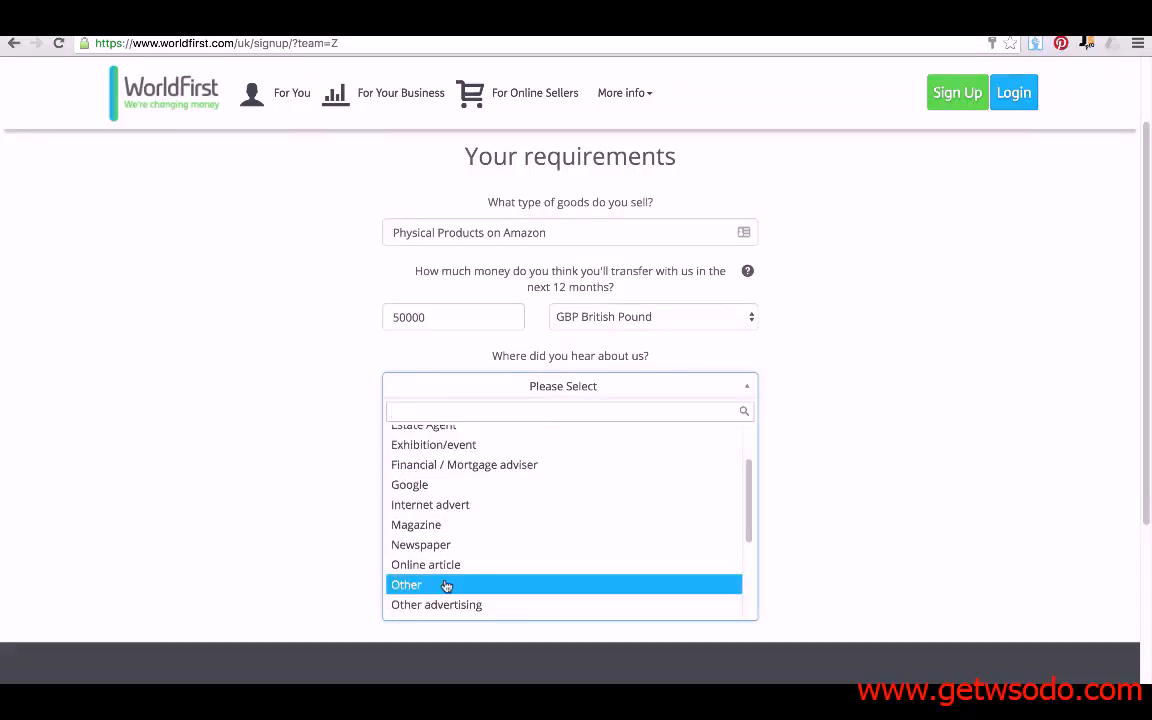
{"action": "left_click", "coordinate": [447, 586]}
- Explain the referral as 'Amazing.com Amazing Selling Machine', fixing the cpm typo, and submit
{"action": "left_click", "coordinate": [424, 456]}
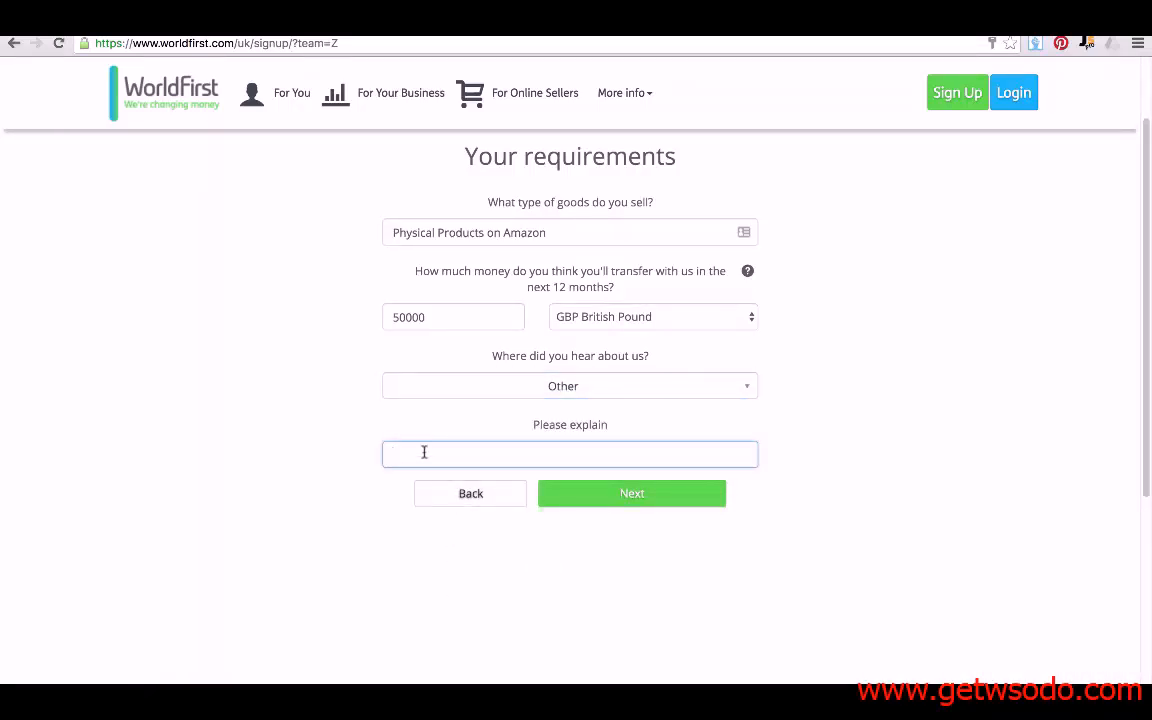
{"action": "type", "text": "Amazing.cpm Amaz"}
{"action": "type", "text": "ing Selling M"}
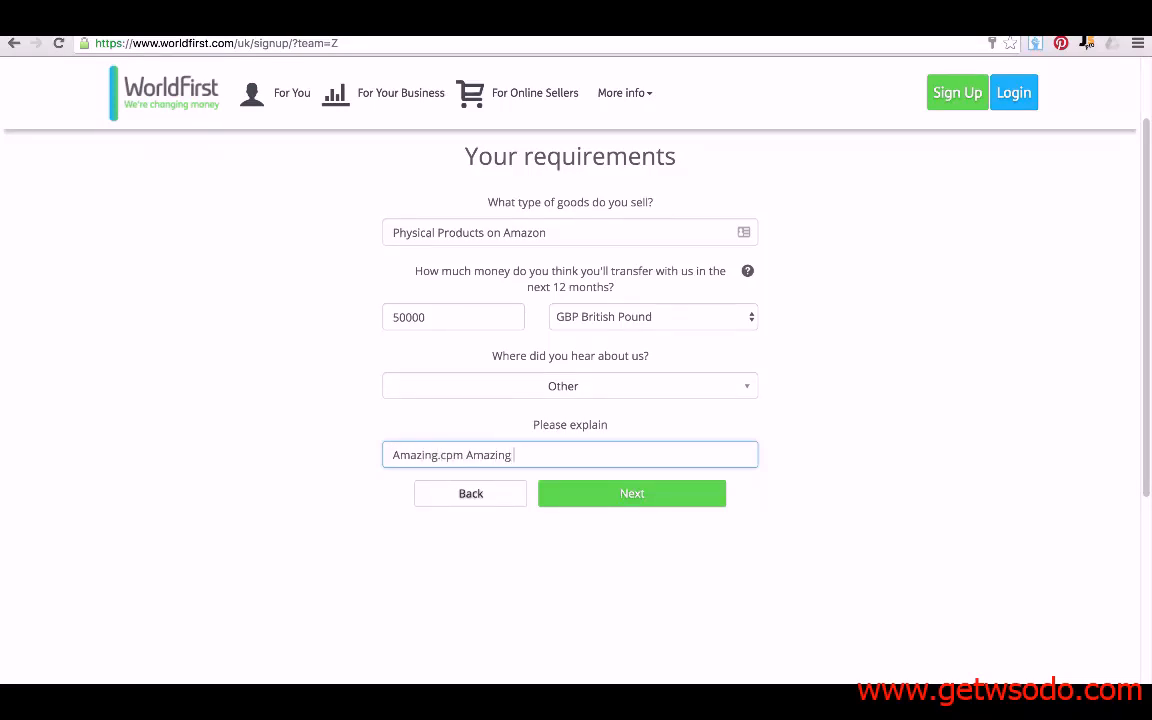
{"action": "type", "text": "achine"}
{"action": "left_click", "coordinate": [448, 455]}
{"action": "key", "text": "BackSpace"}
{"action": "type", "text": "o"}
{"action": "left_click", "coordinate": [628, 495]}
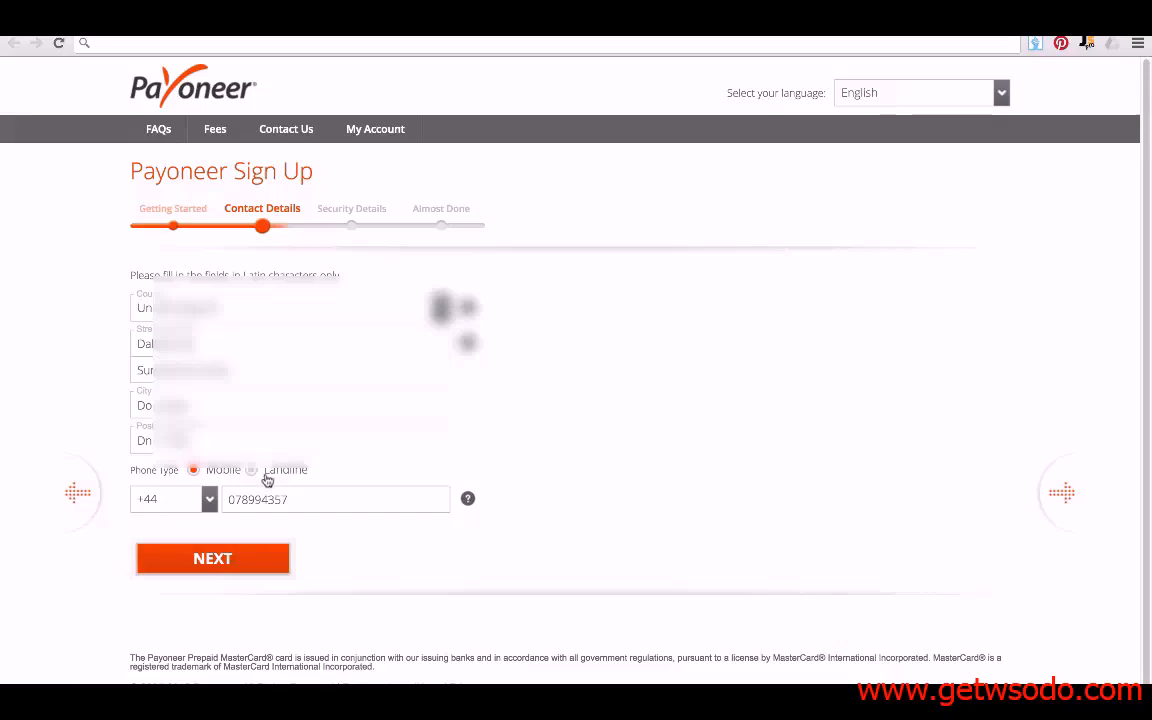
- Confirm the filled Payoneer contact details with NEXT to reach Security Details
{"action": "left_click", "coordinate": [228, 566]}
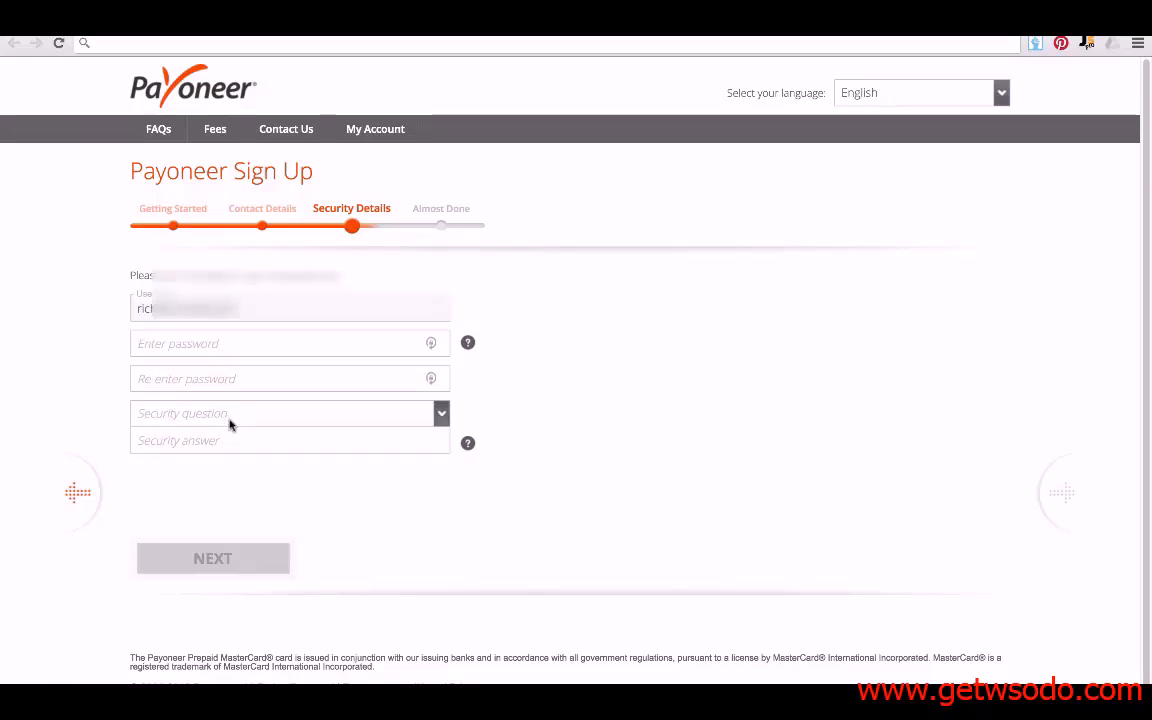
- Choose the favorite college professor security question and submit the security details
{"action": "left_click", "coordinate": [229, 421]}
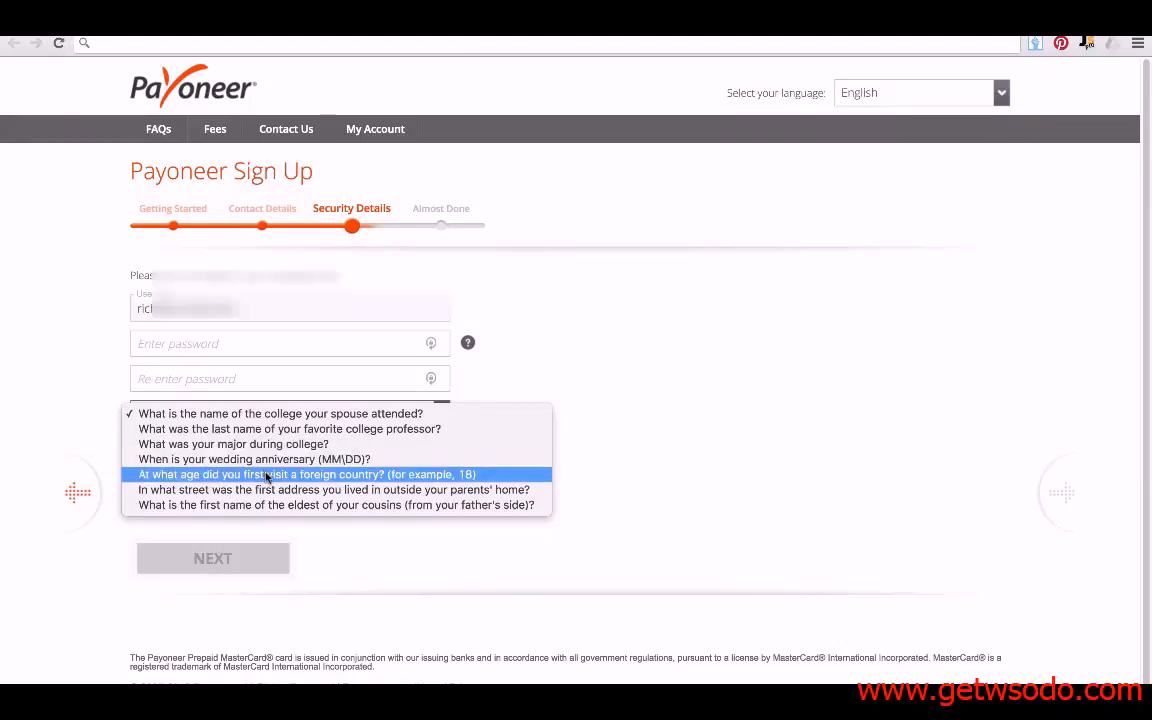
{"action": "left_click", "coordinate": [200, 346]}
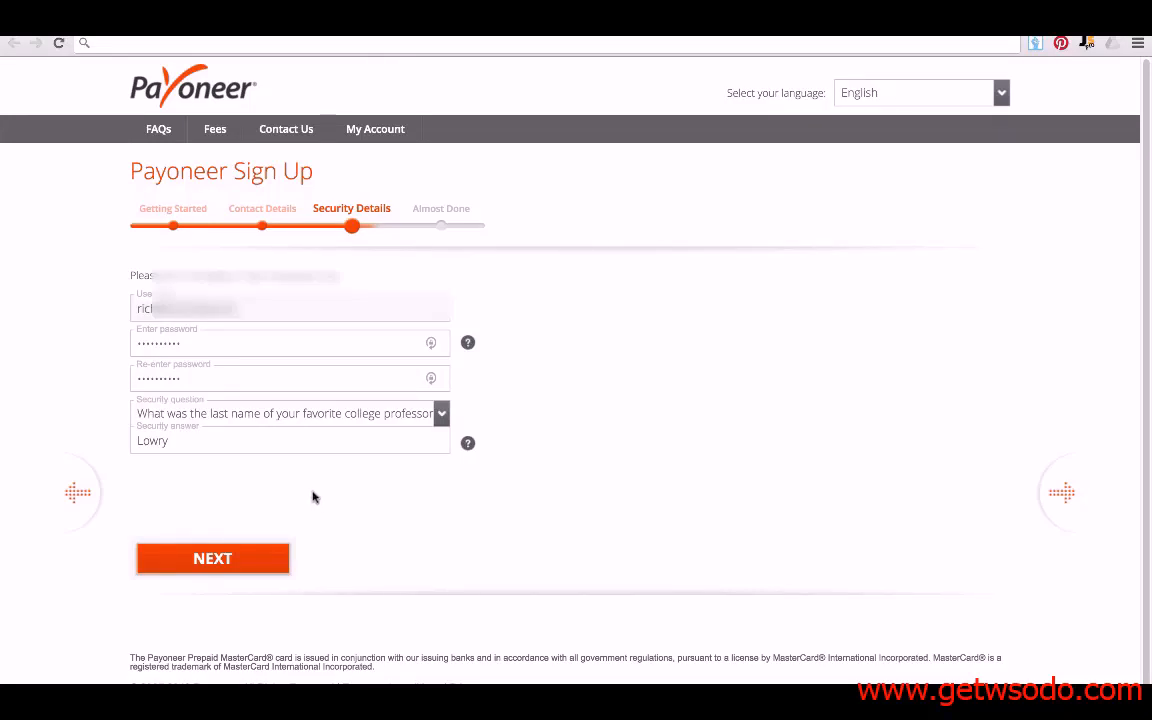
{"action": "left_click", "coordinate": [225, 565]}
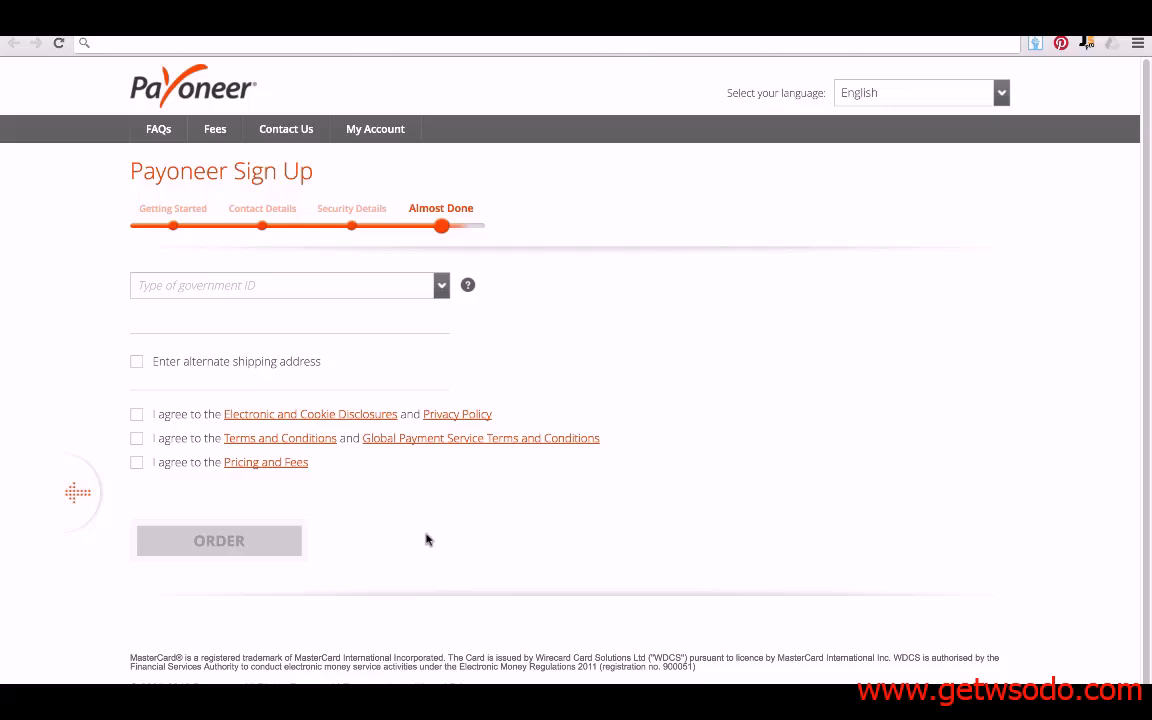
- Select Passport as government ID, issued in the United Kingdom on 05/15/2014
{"action": "left_click", "coordinate": [262, 286]}
{"action": "left_click", "coordinate": [270, 301]}
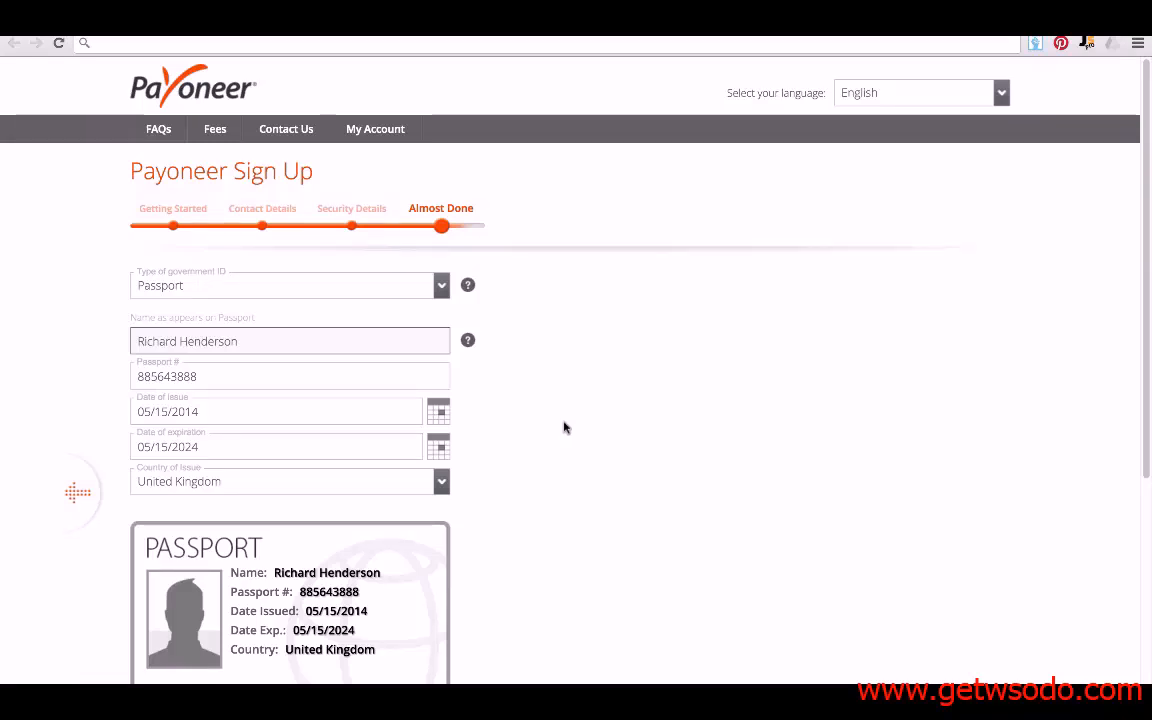
{"action": "scroll", "coordinate": [563, 428], "scroll_direction": "down", "scroll_amount": 4}
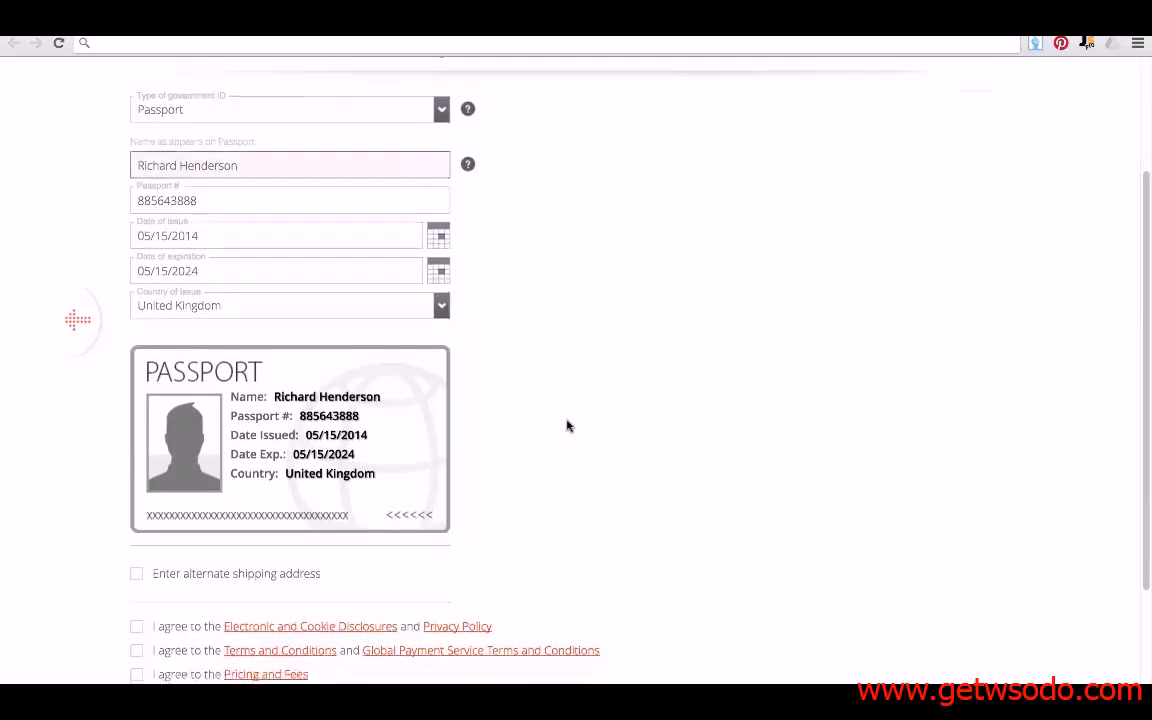
- Accept the Electronic and Cookie Disclosures, Terms and Conditions, and Pricing and Fees agreements
{"action": "left_click", "coordinate": [137, 496]}
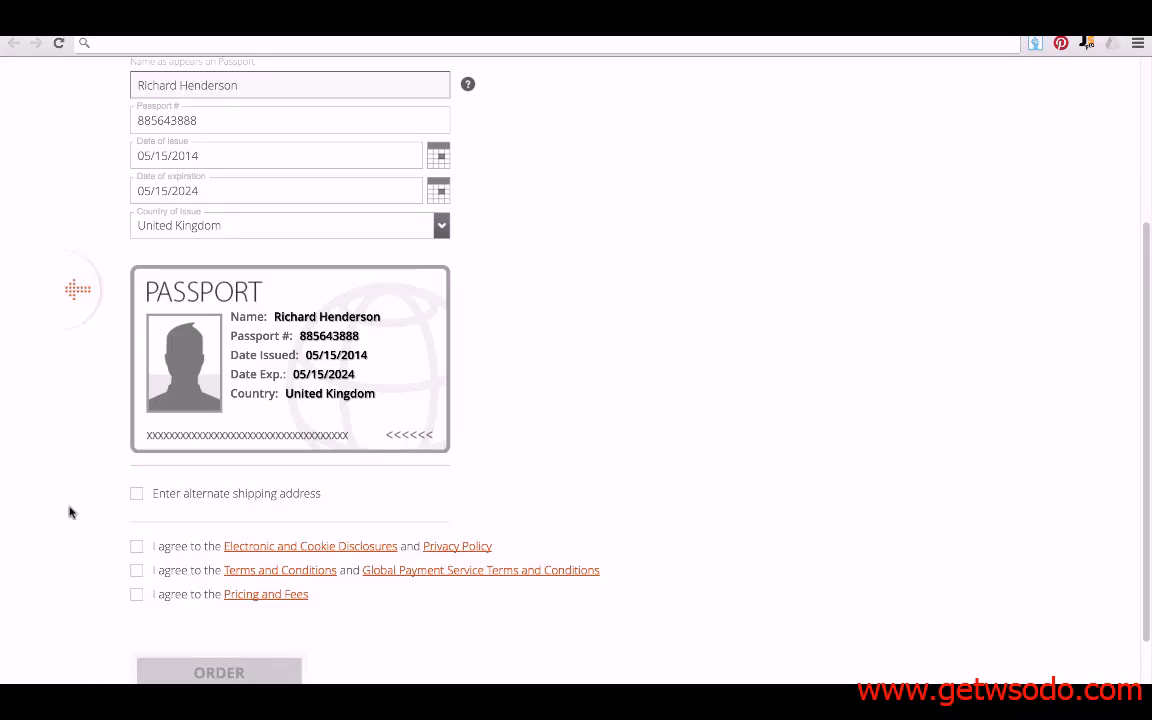
{"action": "left_click", "coordinate": [136, 547]}
{"action": "left_click", "coordinate": [136, 571]}
{"action": "left_click", "coordinate": [136, 594]}
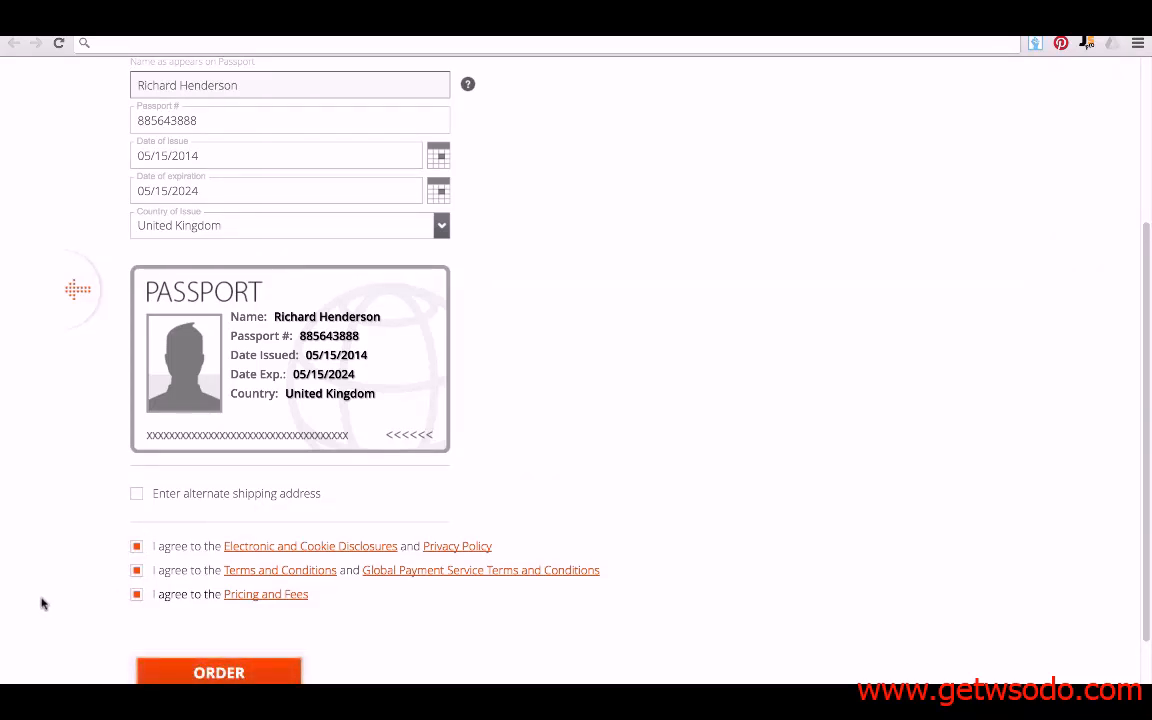